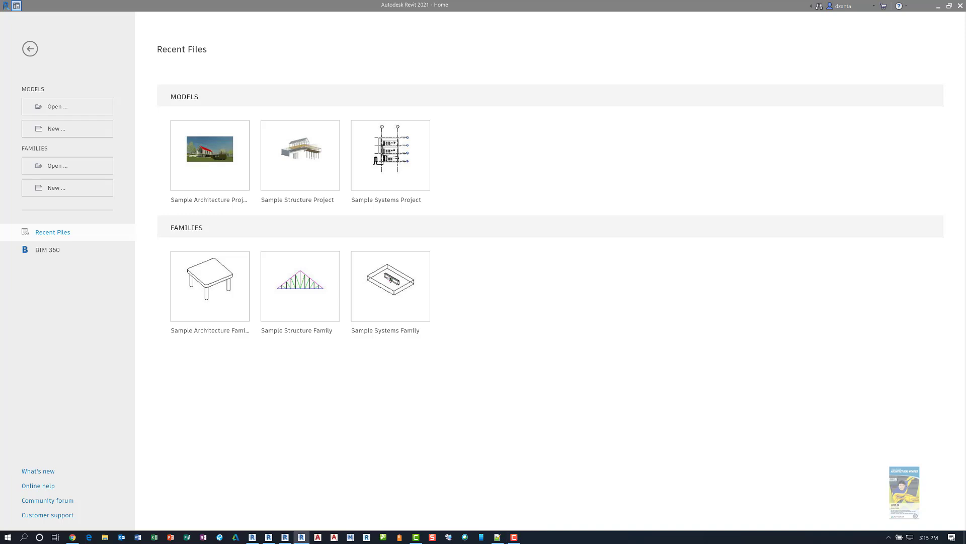
Switch to Revit 2018, look at its dialog for opening projects, and close the program
{"action": "left_click", "coordinate": [301, 537]}
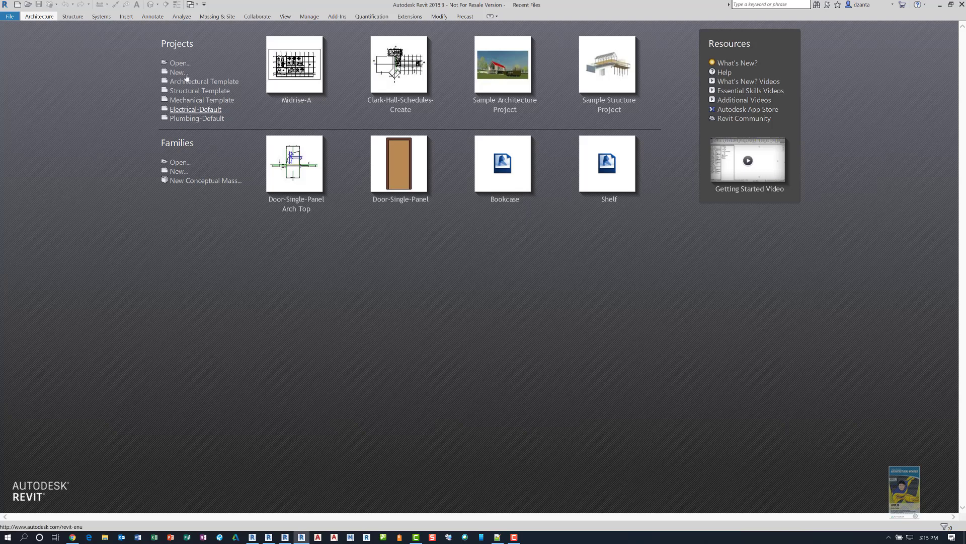
{"action": "left_click", "coordinate": [183, 64]}
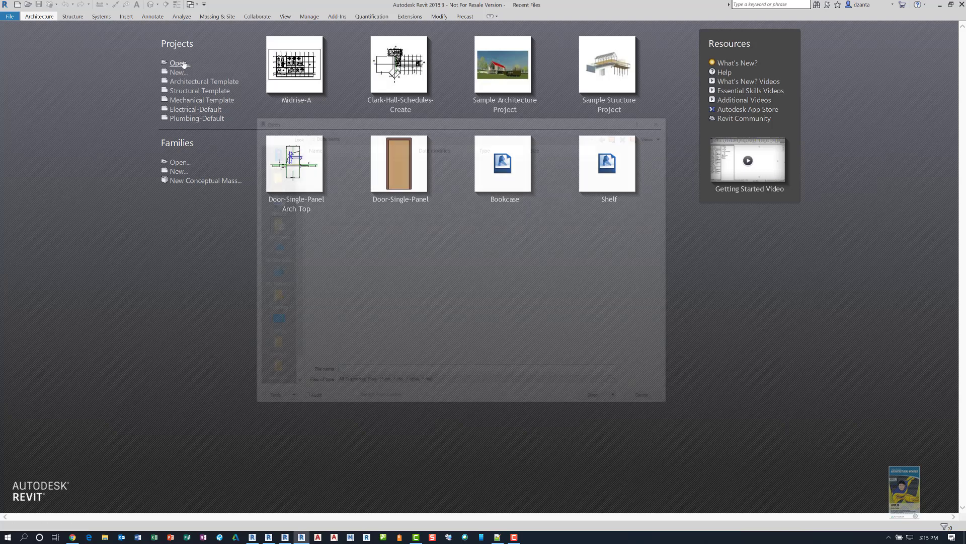
{"action": "left_click_drag", "start_coordinate": [386, 123], "coordinate": [393, 129]}
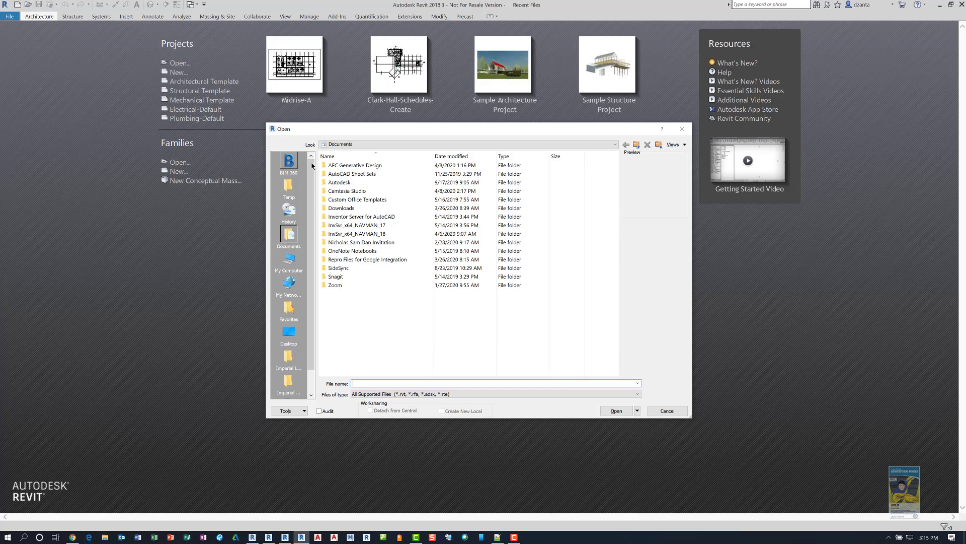
{"action": "left_click", "coordinate": [682, 129]}
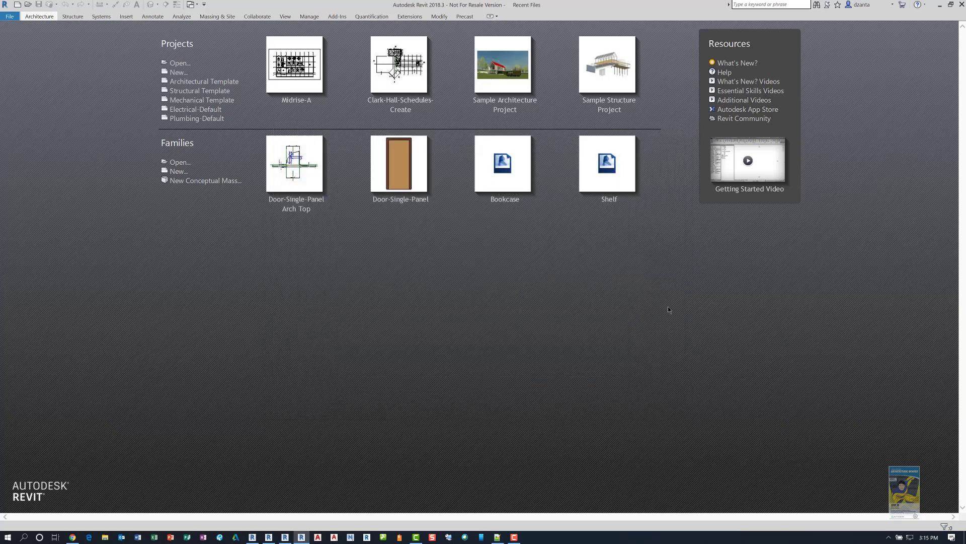
{"action": "left_click", "coordinate": [961, 4]}
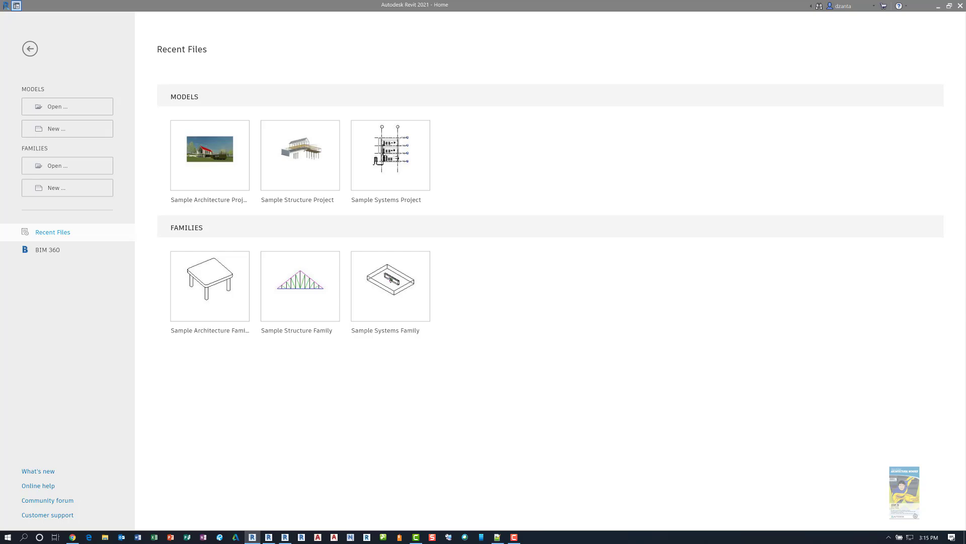
Switch to Revit 2019, change the BIM 360 account to Repro Products Arch Inc, and close the program
{"action": "left_click", "coordinate": [285, 537]}
{"action": "left_click_drag", "start_coordinate": [929, 150], "coordinate": [400, 2]}
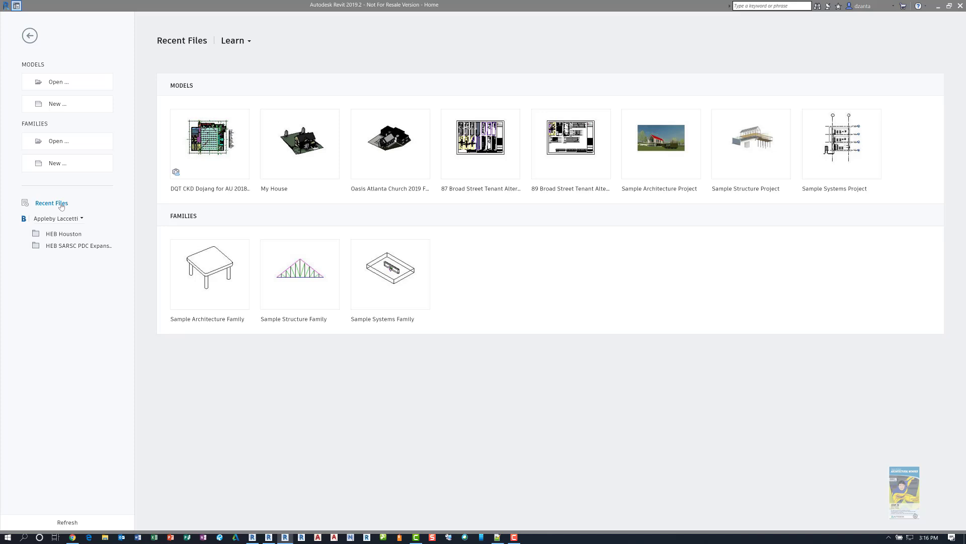
{"action": "left_click", "coordinate": [82, 219]}
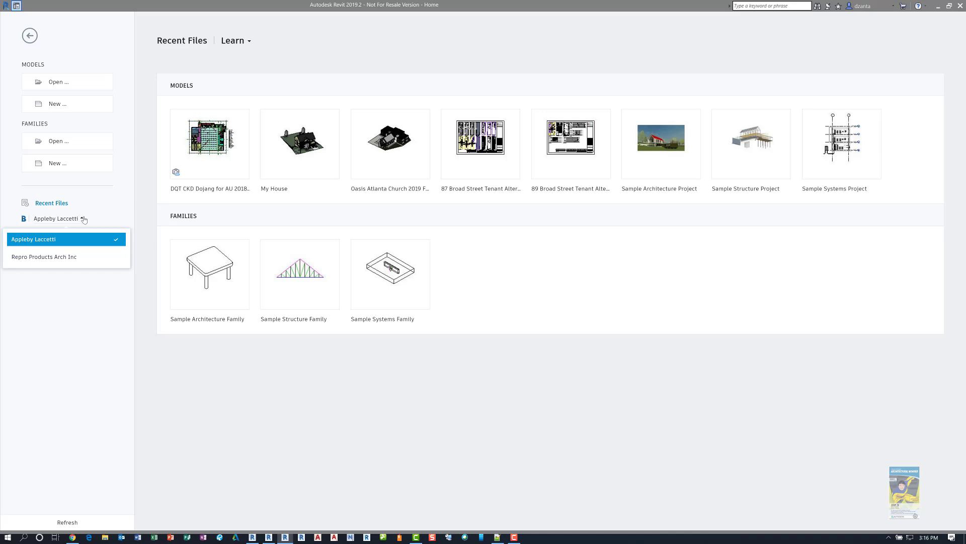
{"action": "left_click", "coordinate": [84, 219]}
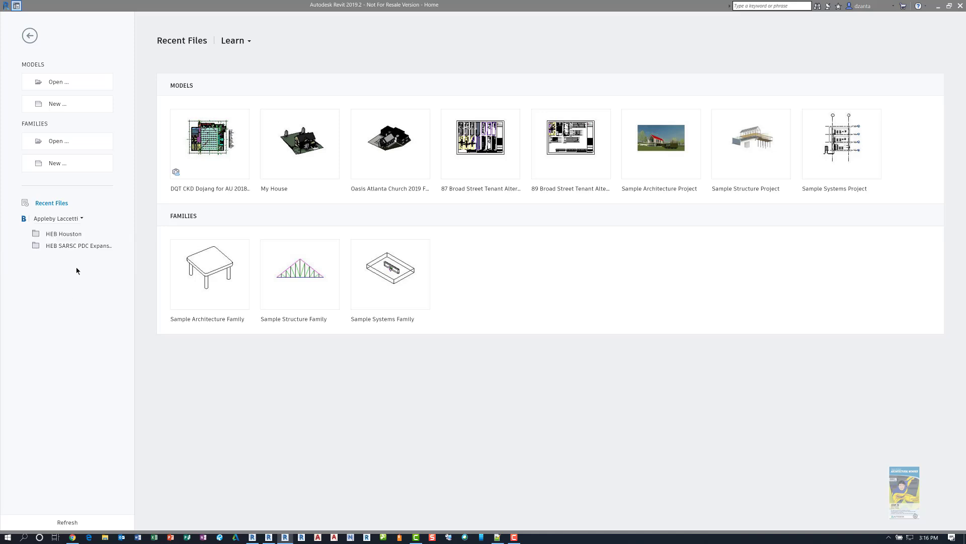
{"action": "left_click", "coordinate": [82, 219]}
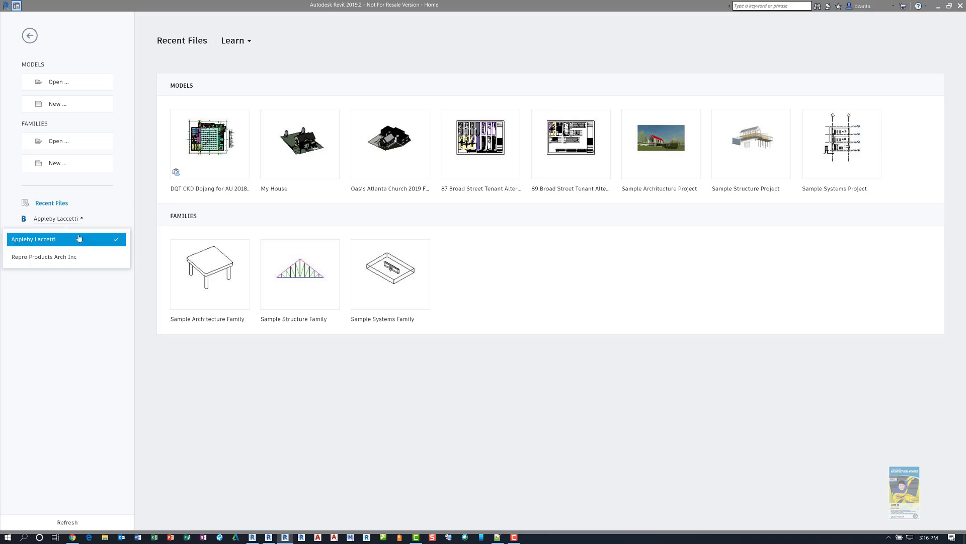
{"action": "left_click", "coordinate": [74, 257]}
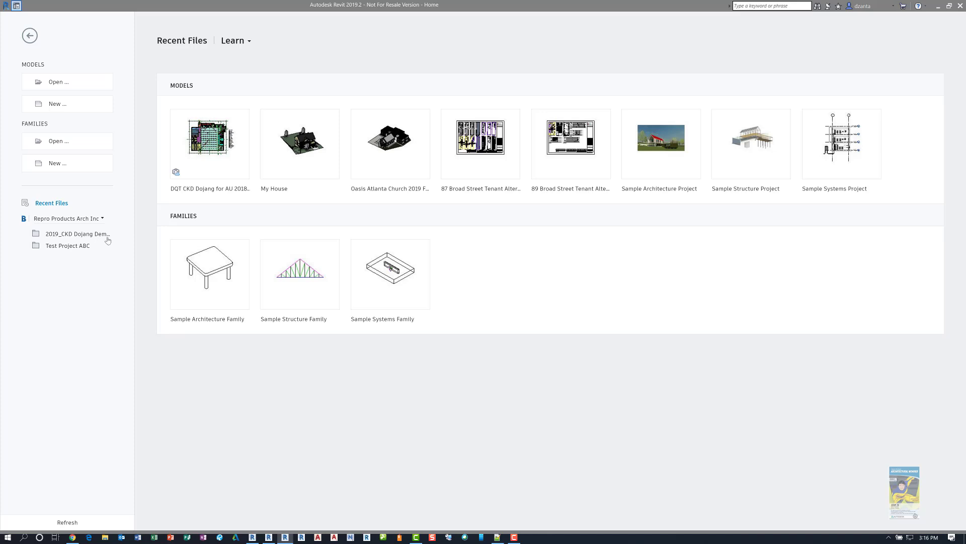
{"action": "left_click", "coordinate": [960, 6]}
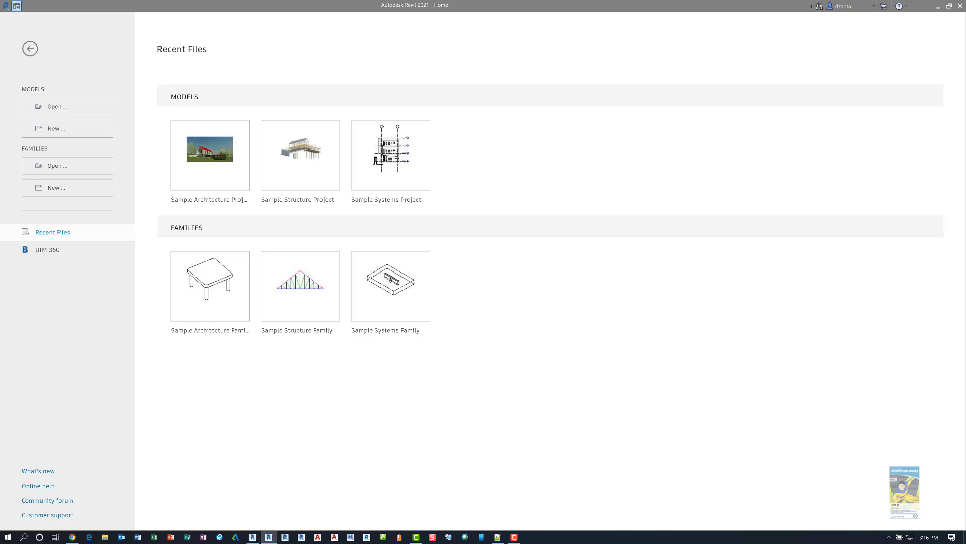
Switch to Revit 2020 and arrange its home window side by side with Revit 2021 for comparison
{"action": "left_click_drag", "start_coordinate": [965, 206], "coordinate": [468, 1]}
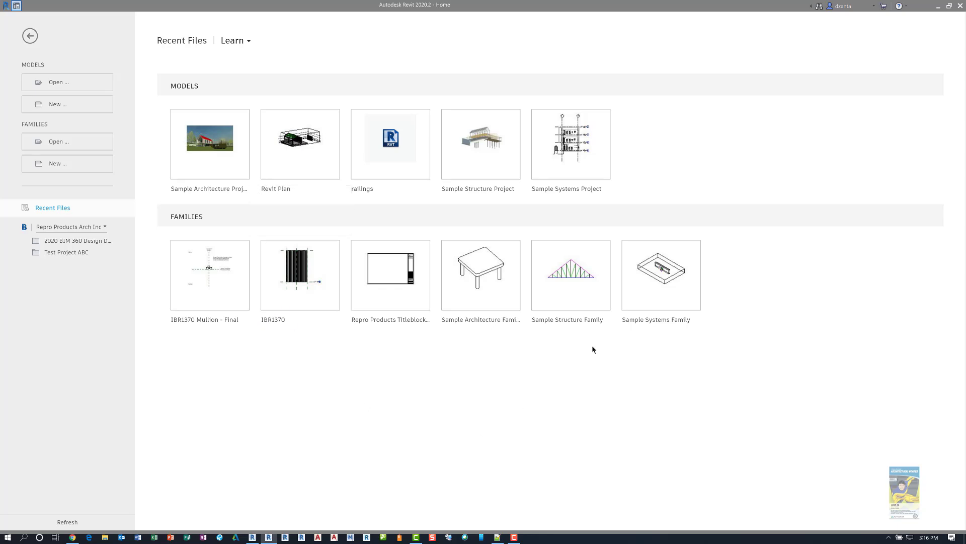
{"action": "left_click_drag", "start_coordinate": [602, 6], "coordinate": [458, 3]}
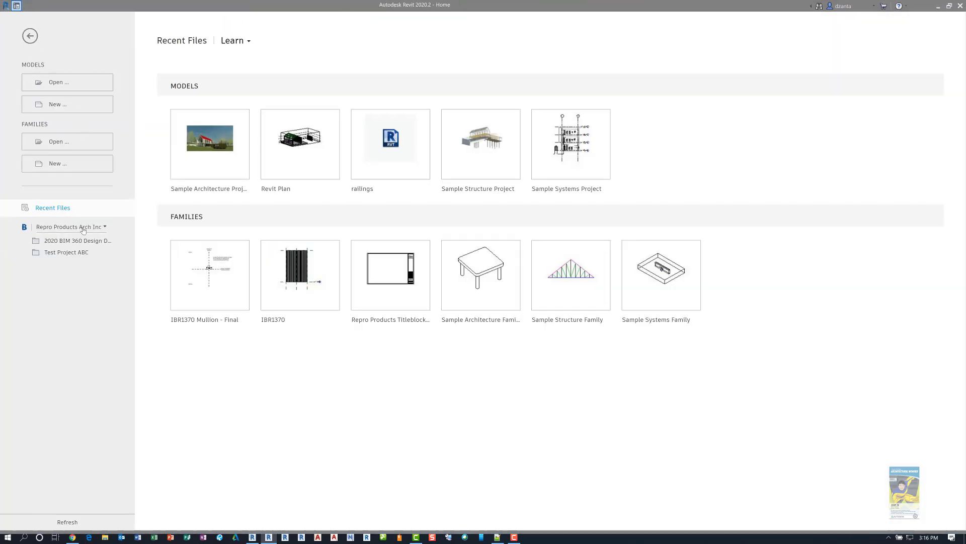
{"action": "left_click_drag", "start_coordinate": [436, 9], "coordinate": [415, 2]}
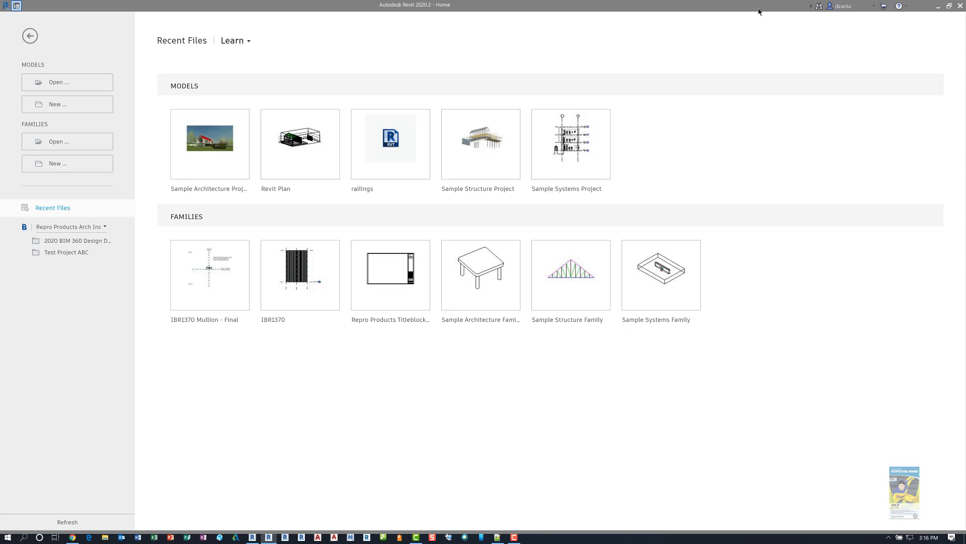
{"action": "left_click_drag", "start_coordinate": [760, 6], "coordinate": [965, 274]}
{"action": "left_click", "coordinate": [310, 146]}
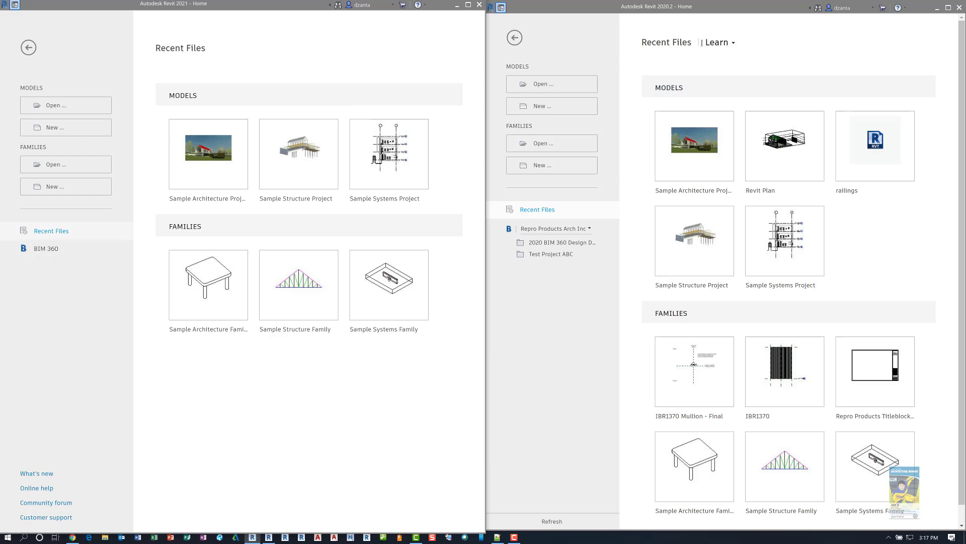
Close Revit 2020 and maximize the Revit 2021 window
{"action": "left_click", "coordinate": [950, 9]}
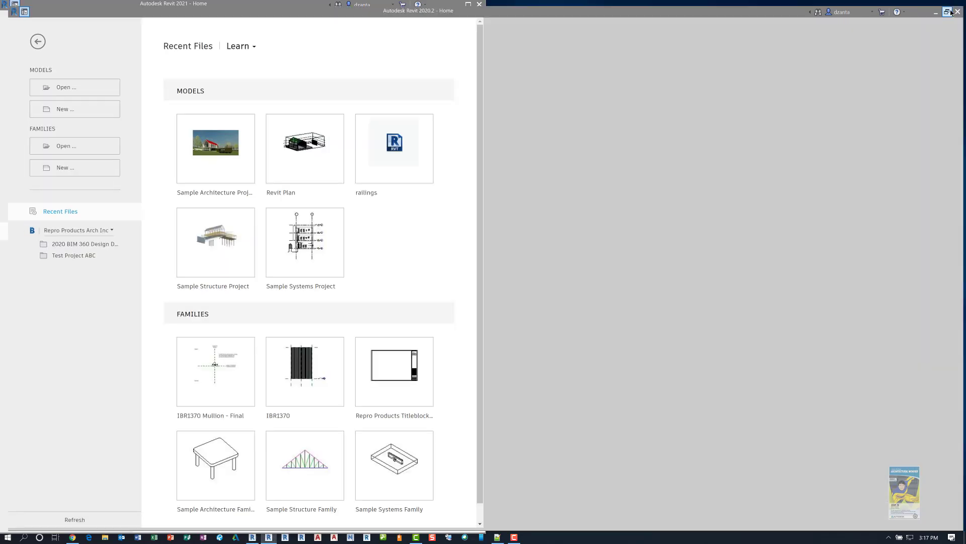
{"action": "left_click", "coordinate": [960, 6]}
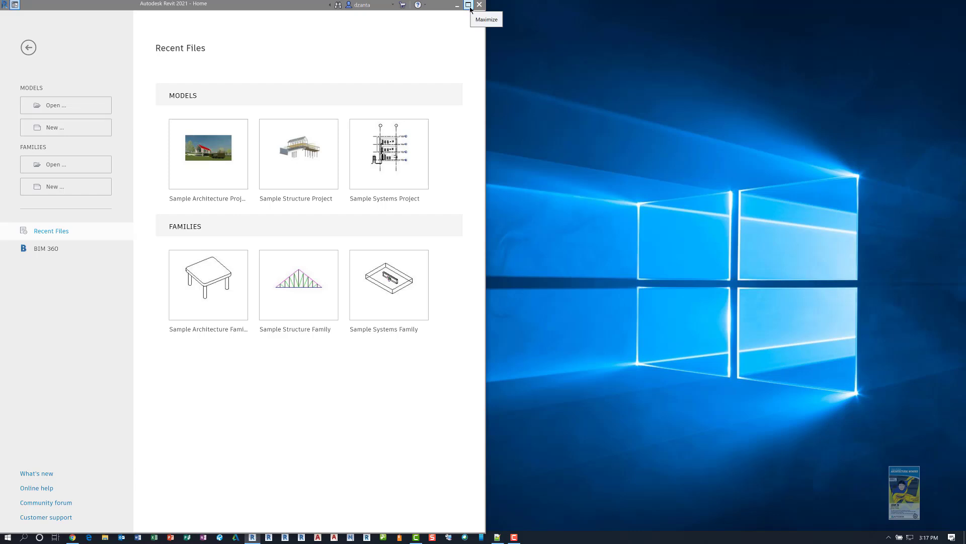
{"action": "left_click", "coordinate": [473, 7]}
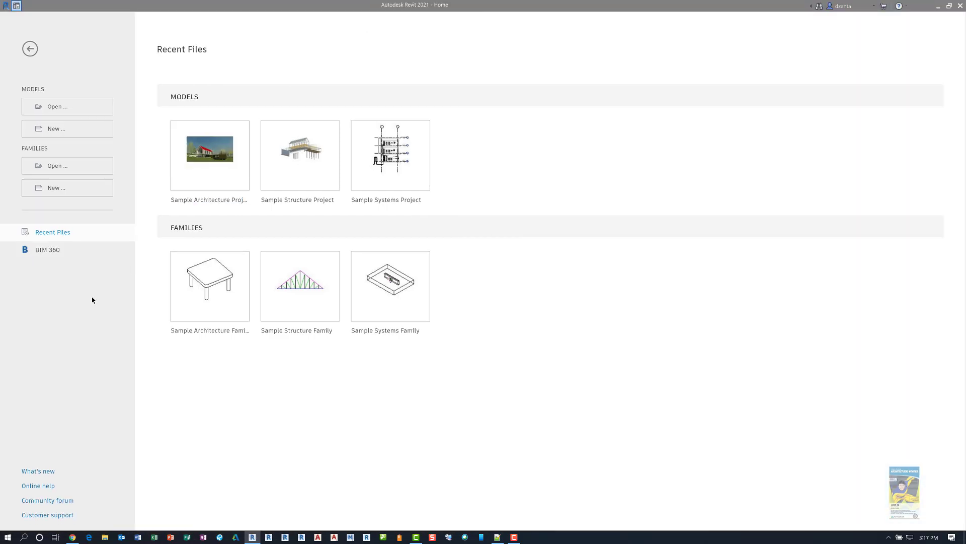
Browse BIM 360 to the 7. Arch folder in the Project Files of Test Project ABC, checking the project list on the way
{"action": "left_click", "coordinate": [55, 252]}
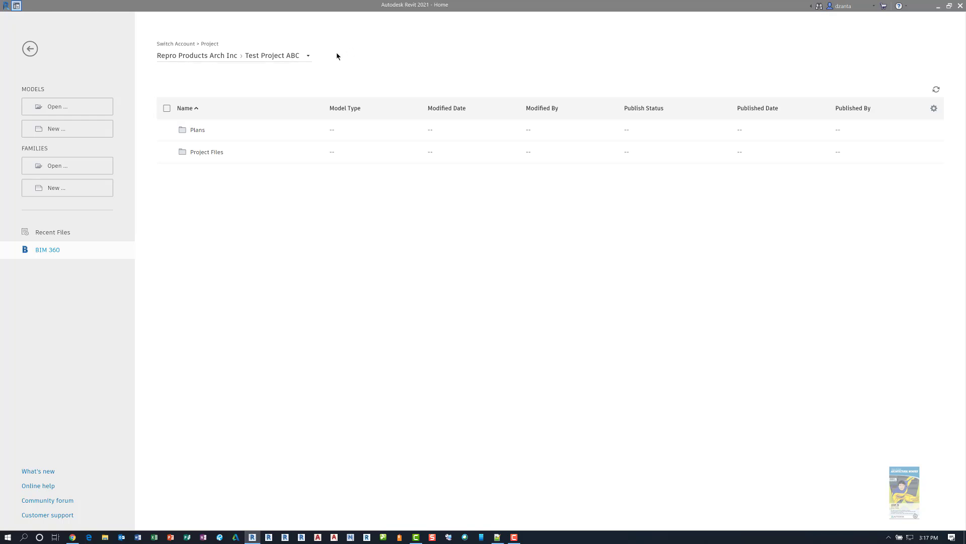
{"action": "left_click", "coordinate": [308, 56]}
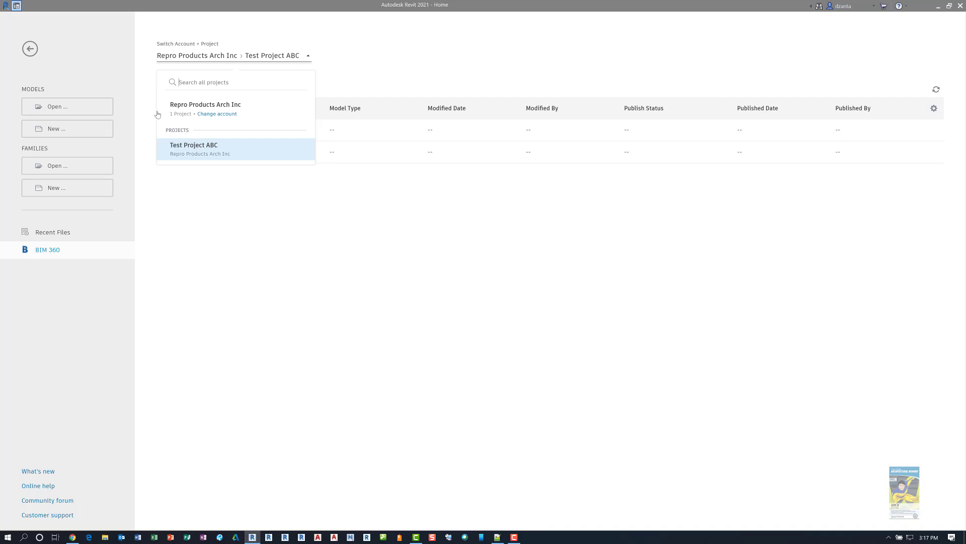
{"action": "left_click", "coordinate": [184, 110]}
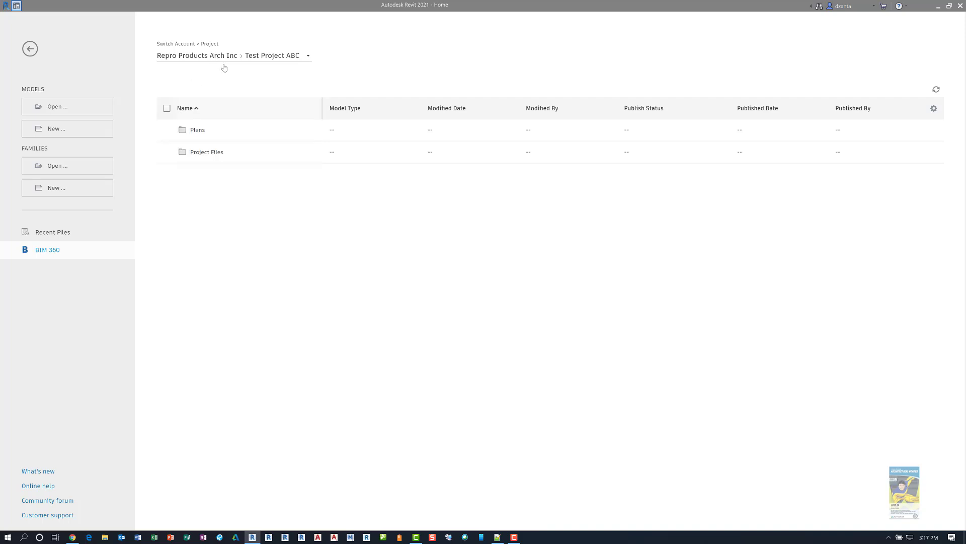
{"action": "left_click", "coordinate": [299, 66]}
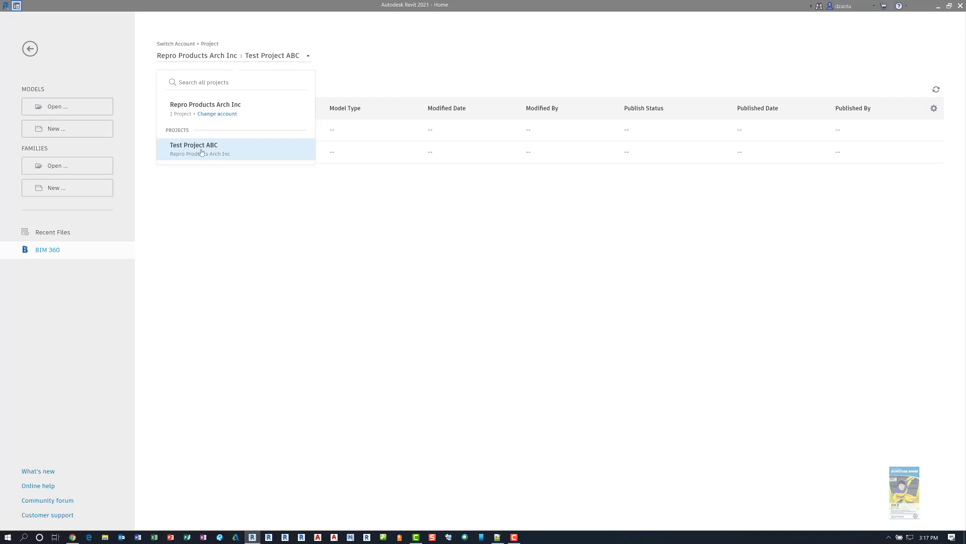
{"action": "left_click", "coordinate": [214, 218]}
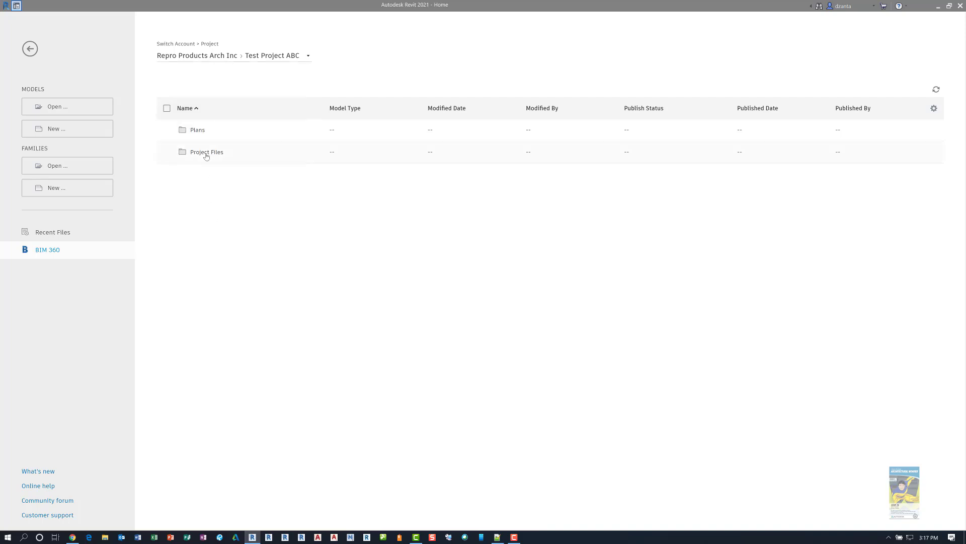
{"action": "left_click", "coordinate": [207, 153]}
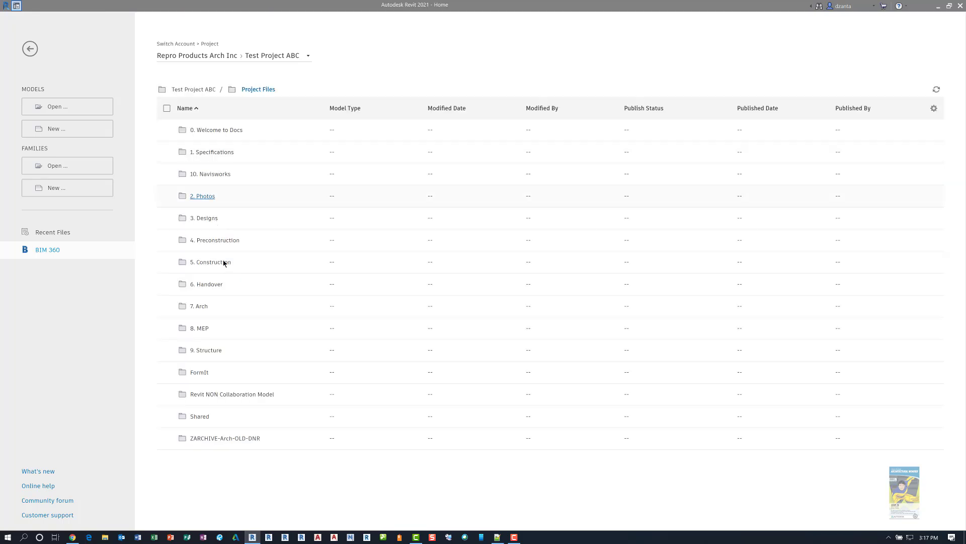
{"action": "left_click", "coordinate": [201, 307]}
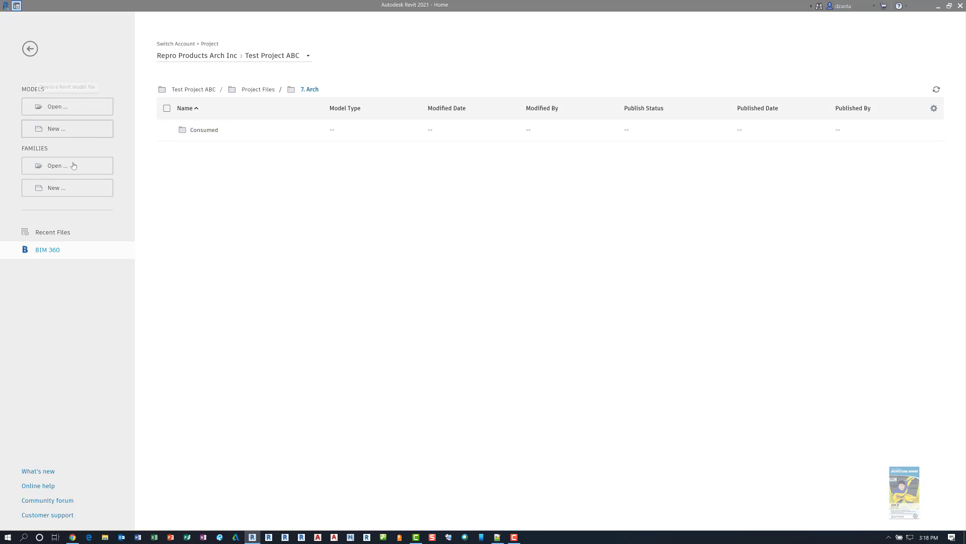
Review the dialogs for opening a model, creating a project and opening a family, cancelling each one
{"action": "left_click", "coordinate": [74, 110]}
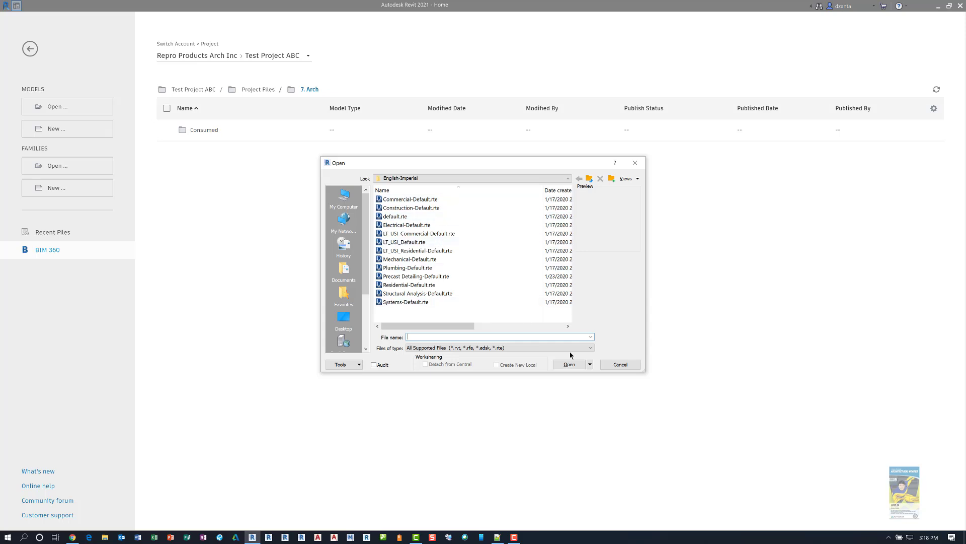
{"action": "left_click", "coordinate": [620, 364]}
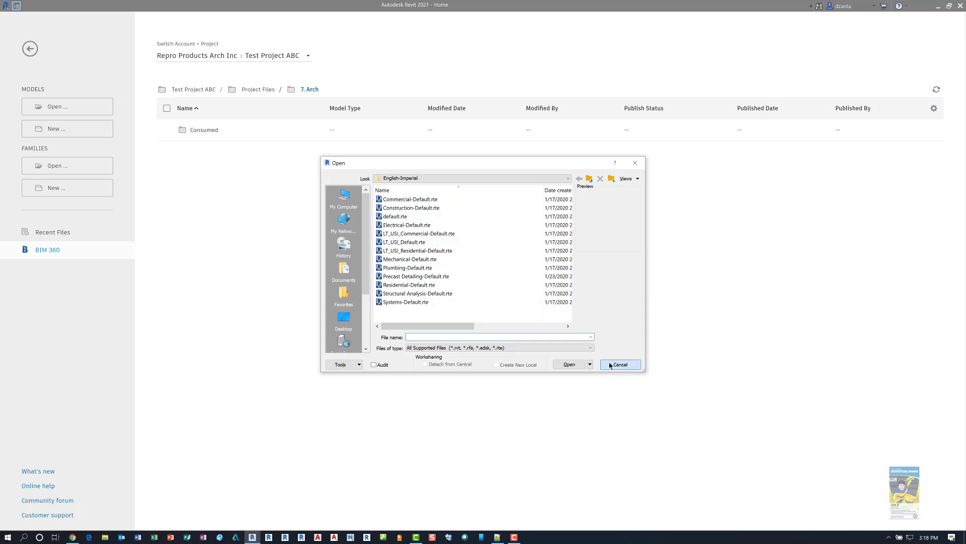
{"action": "left_click", "coordinate": [74, 130]}
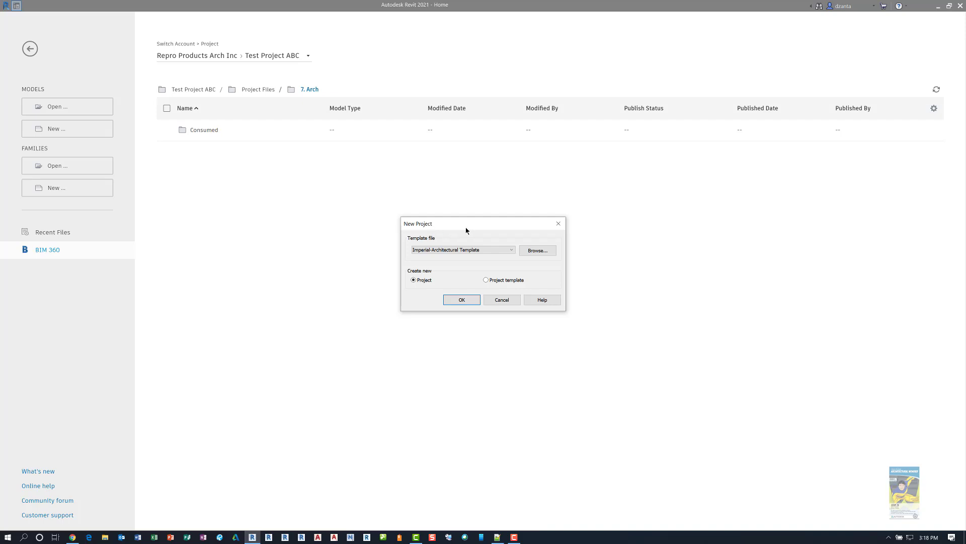
{"action": "left_click", "coordinate": [502, 300]}
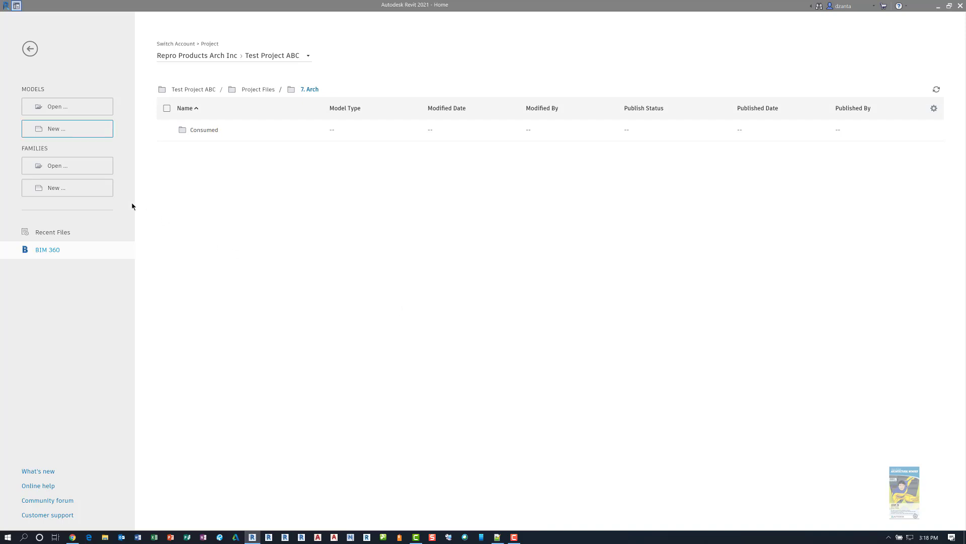
{"action": "left_click", "coordinate": [81, 168]}
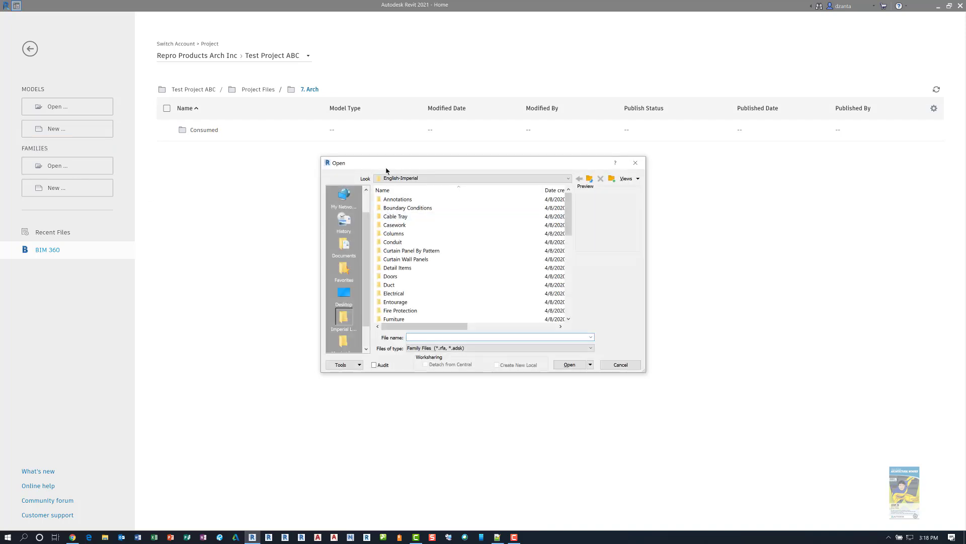
{"action": "left_click", "coordinate": [620, 365]}
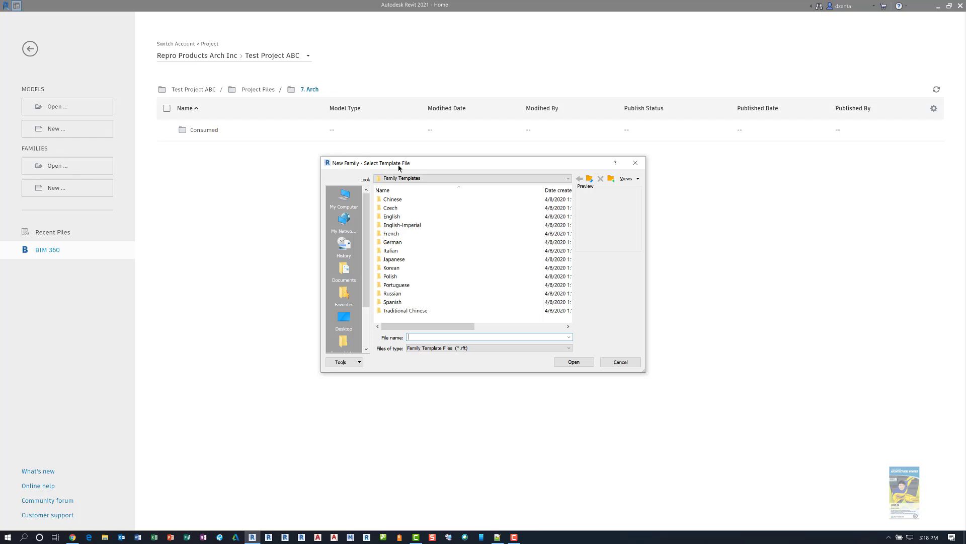
Look through the English-Imperial folder of family templates for a new family, and cancel without choosing one
{"action": "left_click_drag", "start_coordinate": [446, 164], "coordinate": [448, 176]}
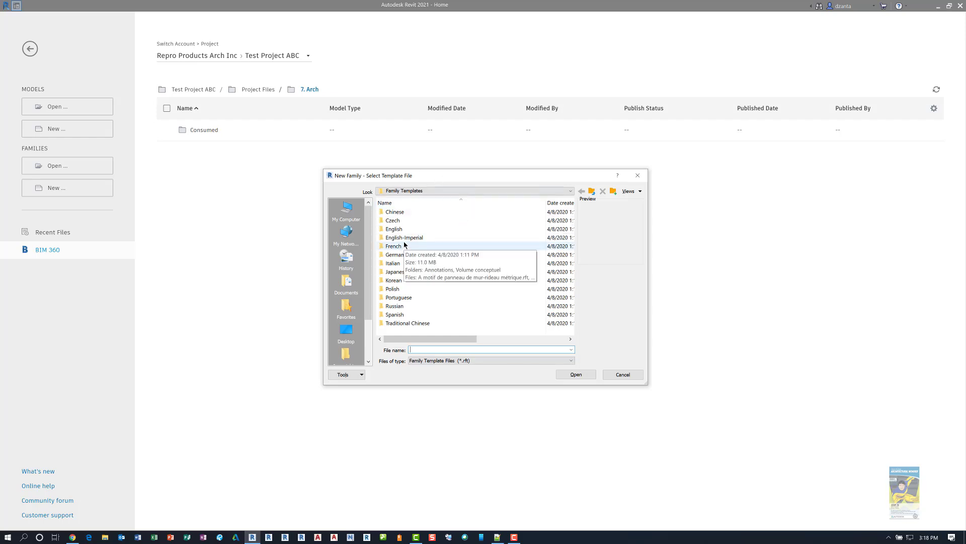
{"action": "left_click", "coordinate": [416, 191]}
{"action": "left_click", "coordinate": [416, 191]}
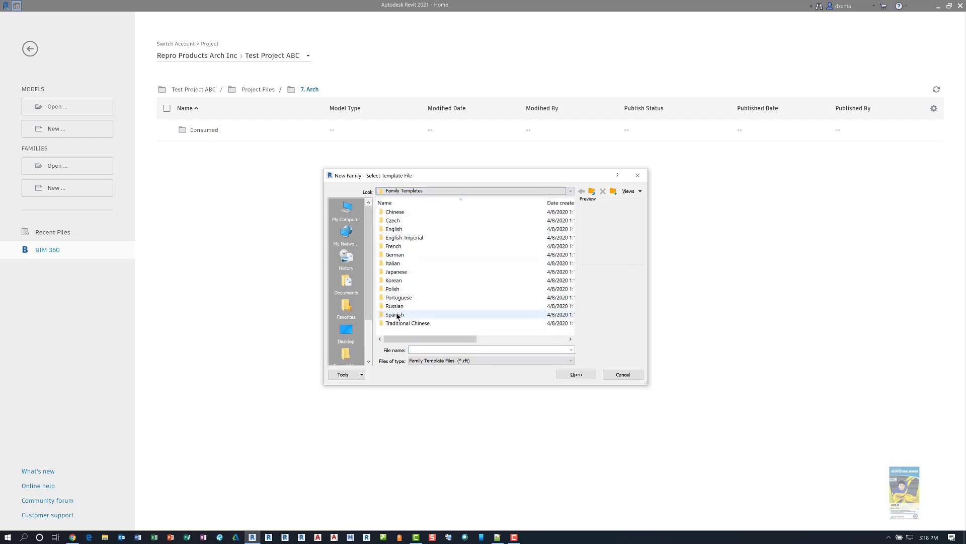
{"action": "double_click", "coordinate": [400, 237]}
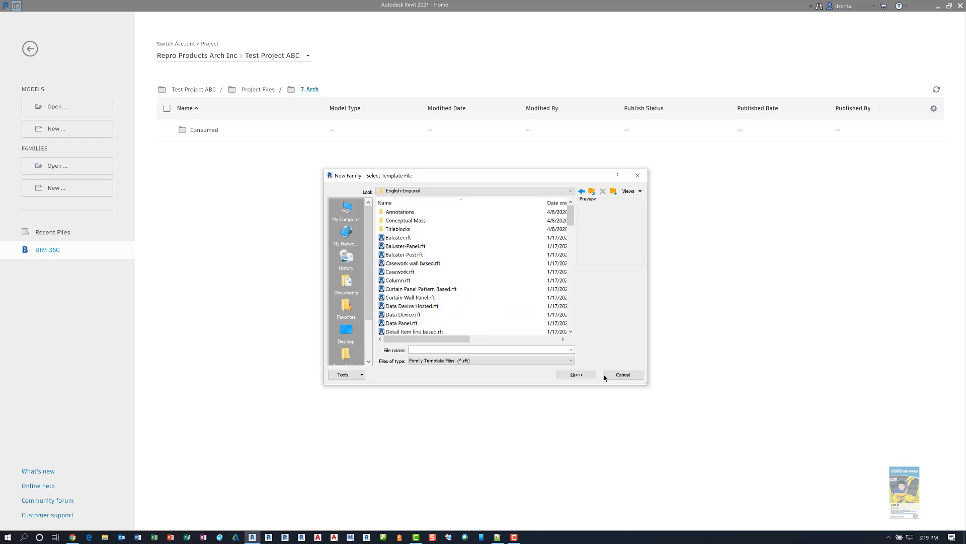
{"action": "left_click", "coordinate": [623, 374]}
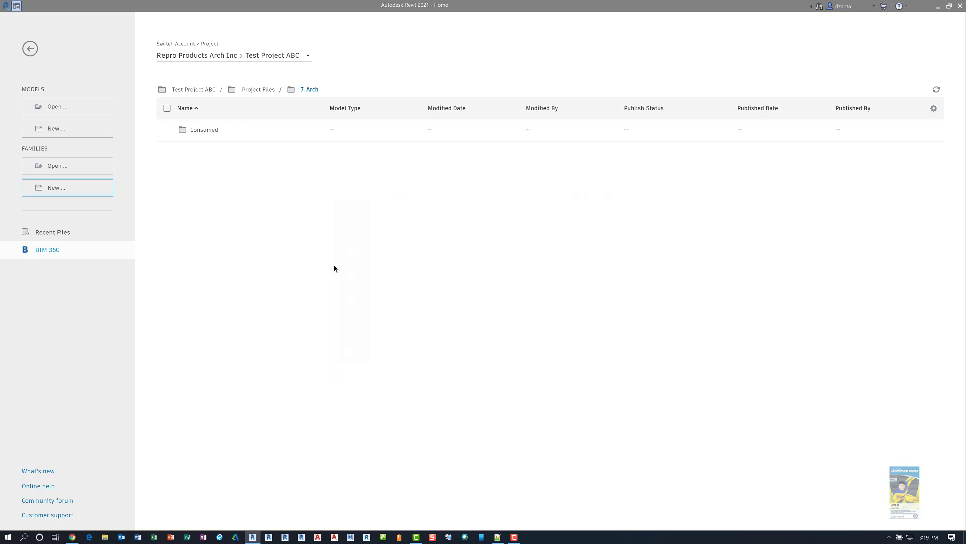
Examine the template files and folder path available for a new project, and cancel without creating it
{"action": "left_click", "coordinate": [71, 128]}
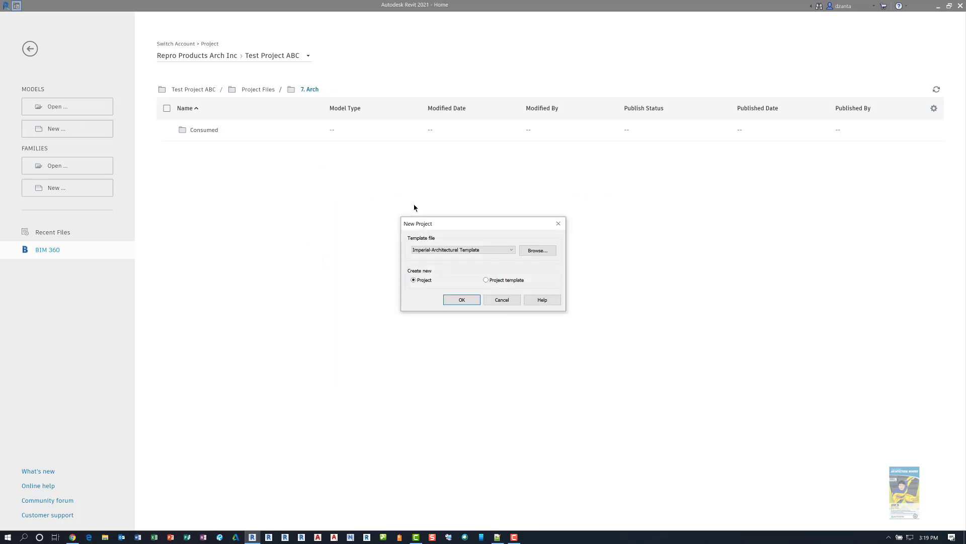
{"action": "left_click", "coordinate": [538, 250]}
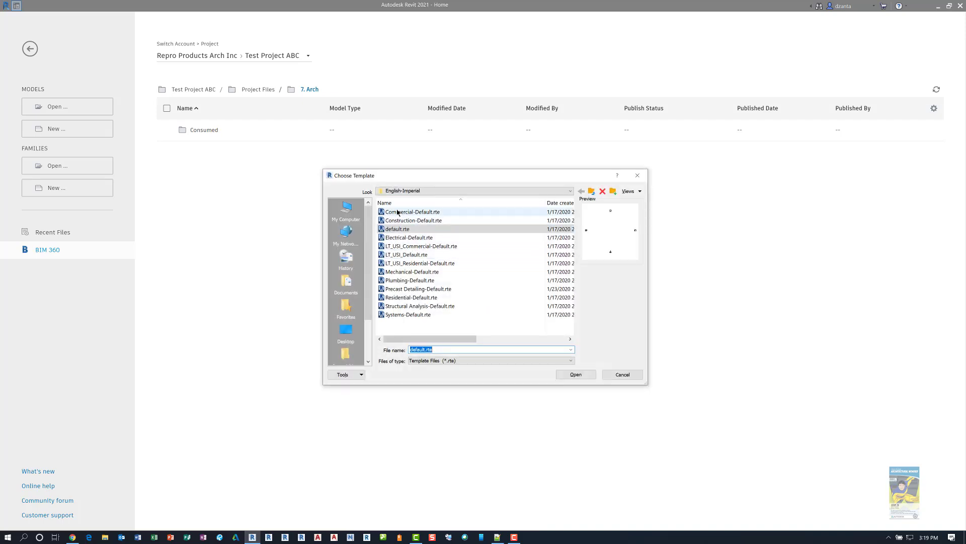
{"action": "left_click", "coordinate": [398, 191]}
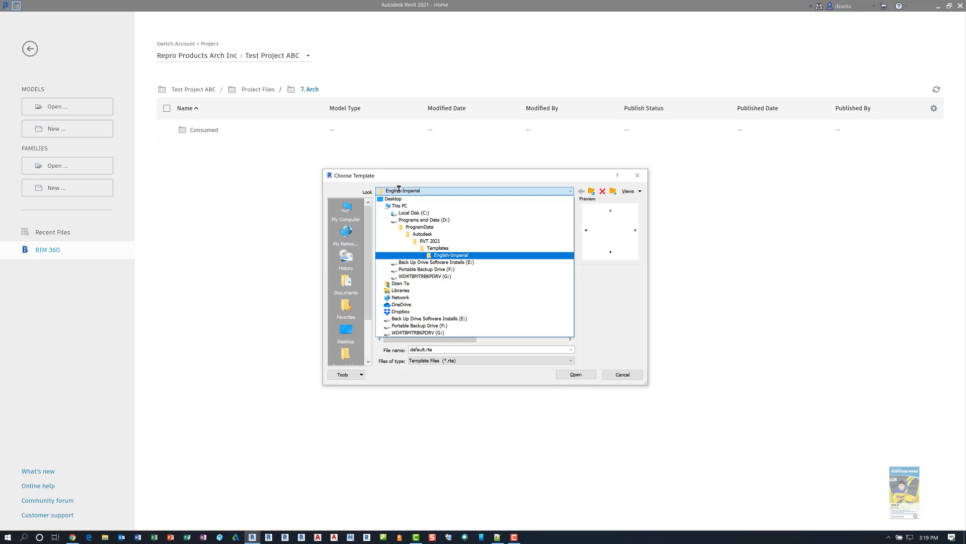
{"action": "left_click", "coordinate": [399, 190]}
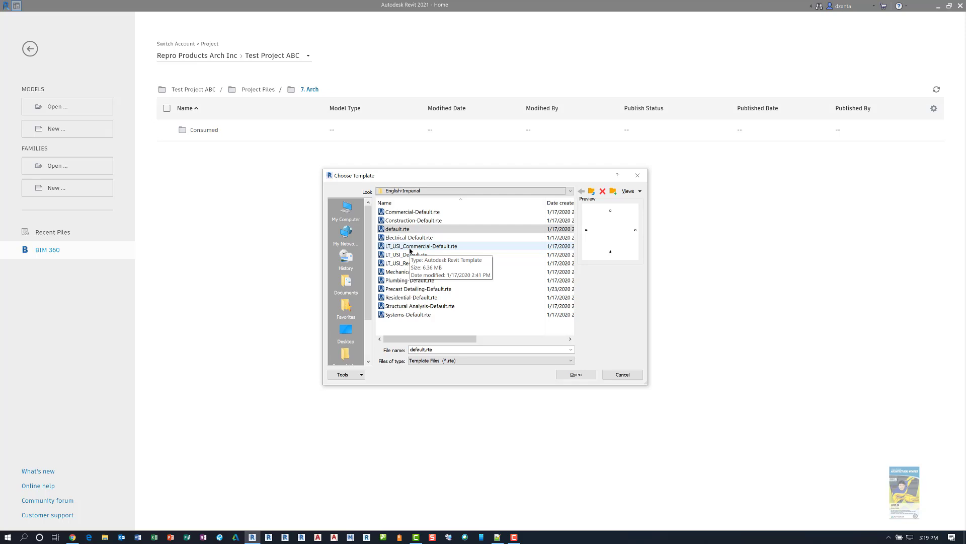
{"action": "left_click", "coordinate": [624, 375]}
{"action": "left_click", "coordinate": [502, 299]}
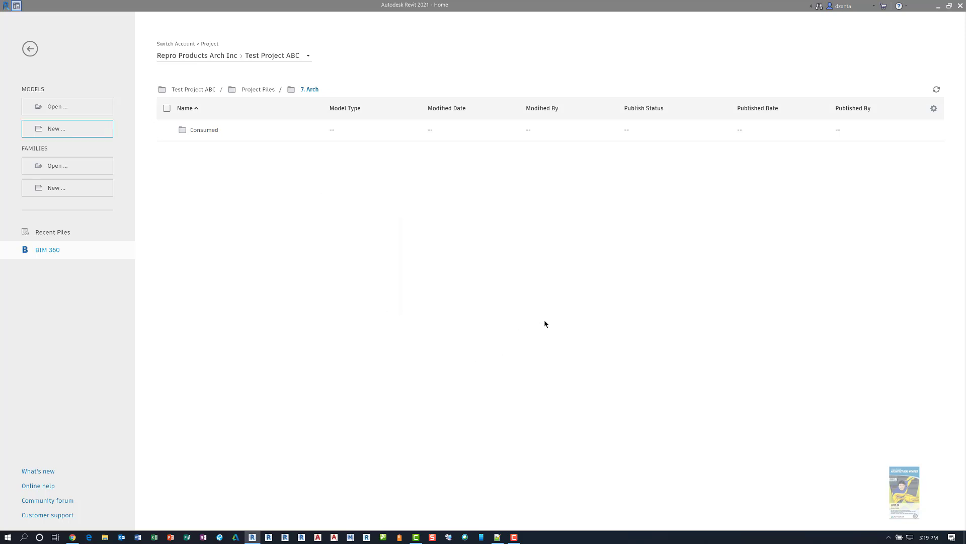